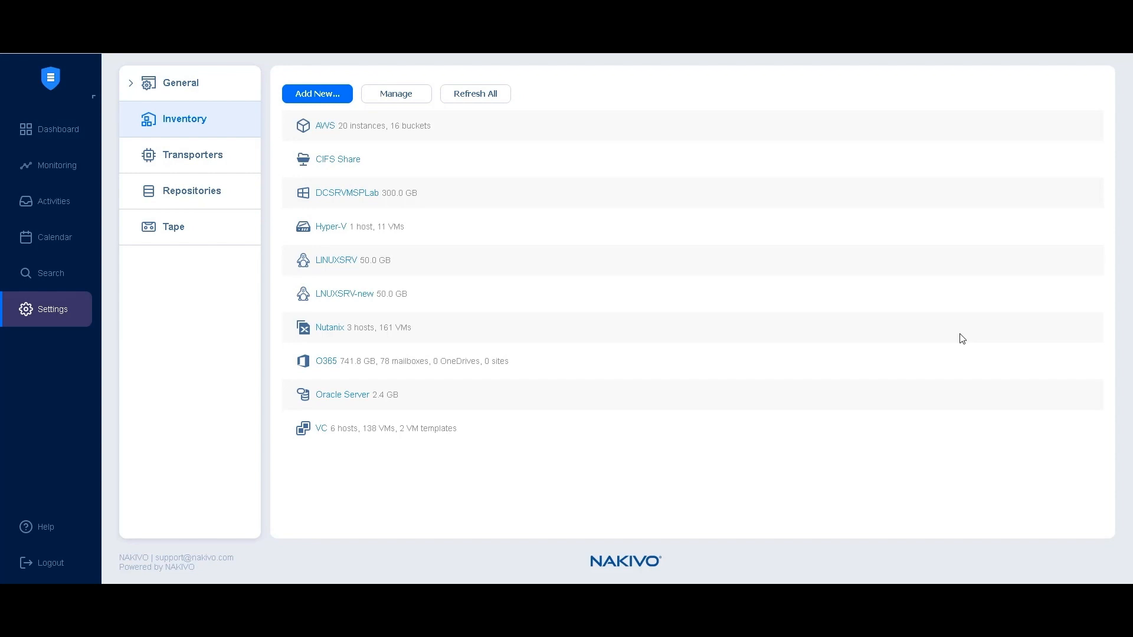
Step: Check the available transporters and start a new Amazon EC2 backup job from the dashboard
{"action": "mouse_move", "coordinate": [328, 143]}
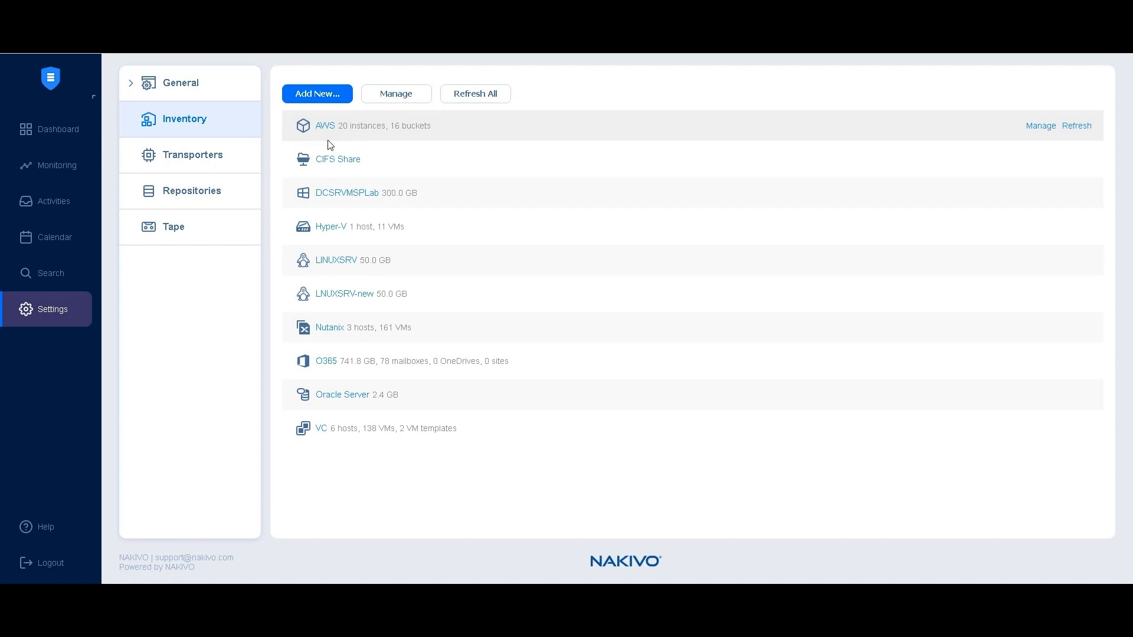
{"action": "left_click", "coordinate": [232, 153]}
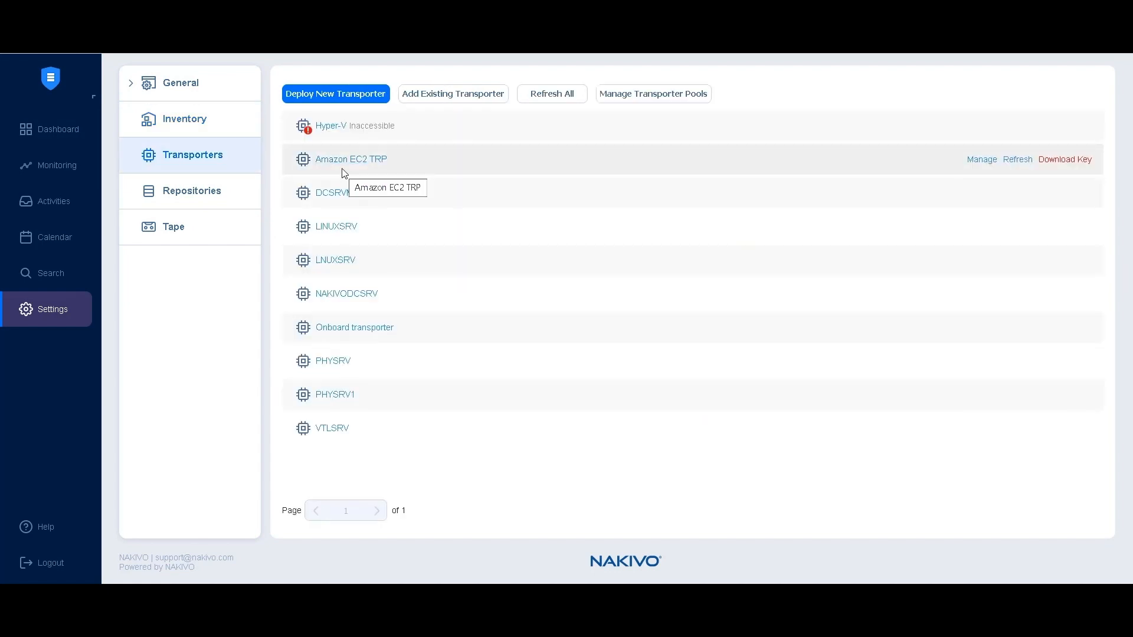
{"action": "left_click", "coordinate": [69, 135]}
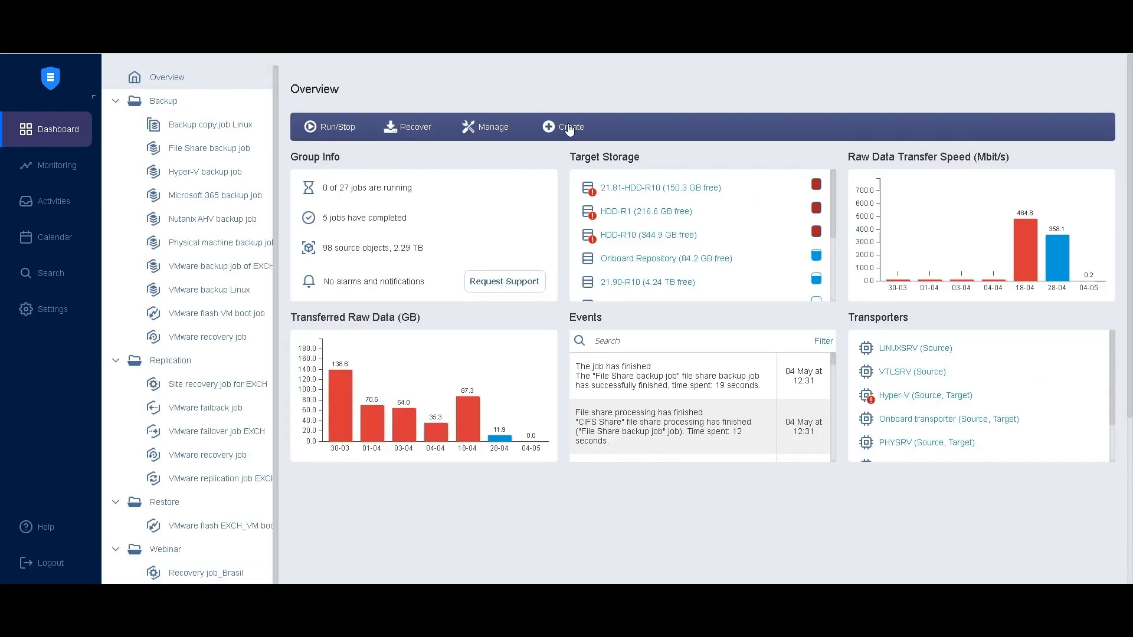
{"action": "left_click", "coordinate": [565, 127]}
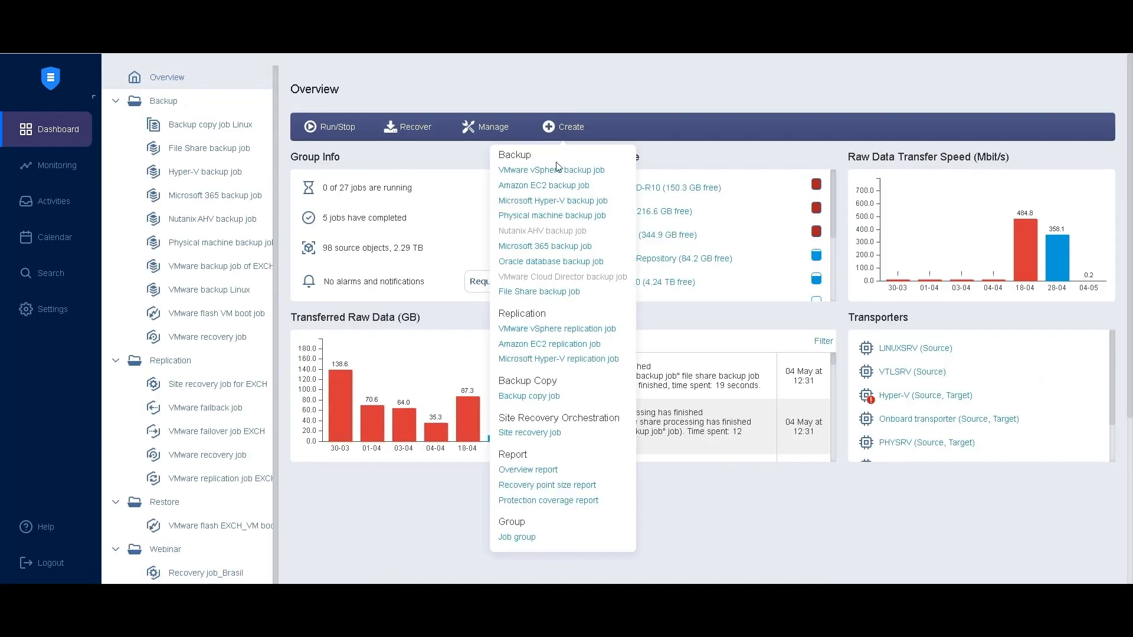
{"action": "left_click", "coordinate": [540, 188]}
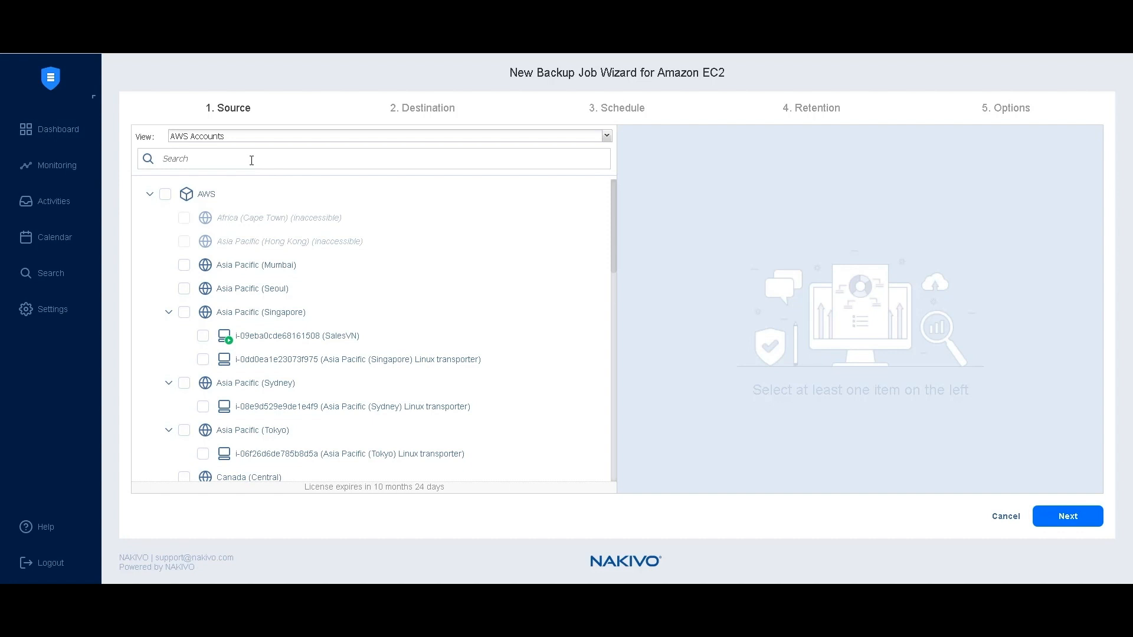
Step: Examine the Policy view's rule and search-by options for choosing instances, and return to the AWS Accounts view
{"action": "left_click", "coordinate": [213, 137]}
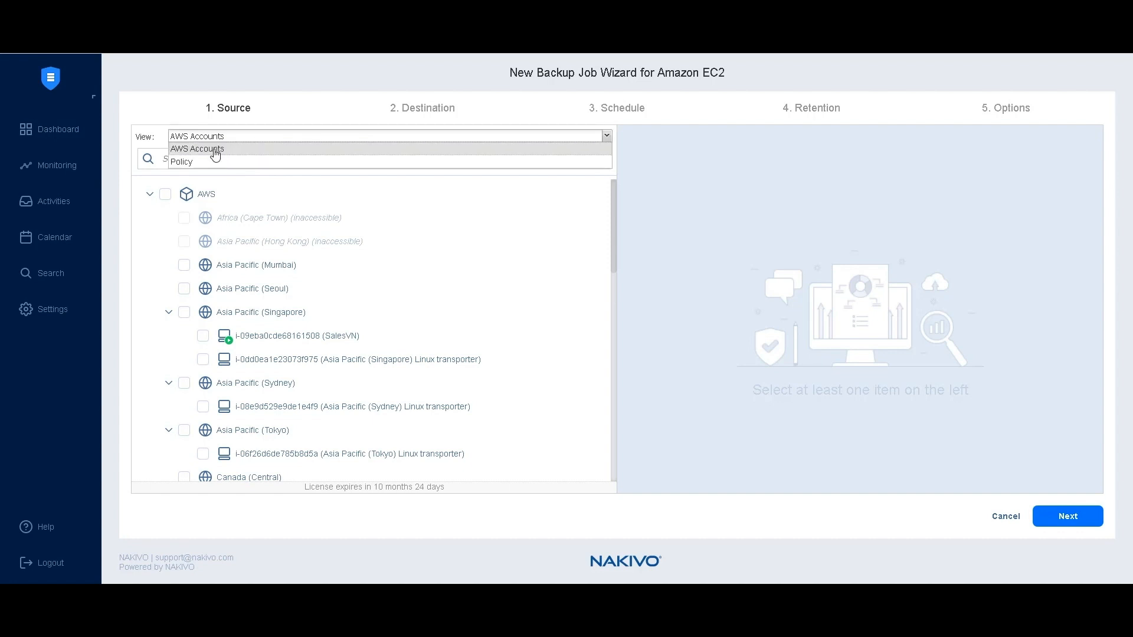
{"action": "left_click", "coordinate": [213, 163]}
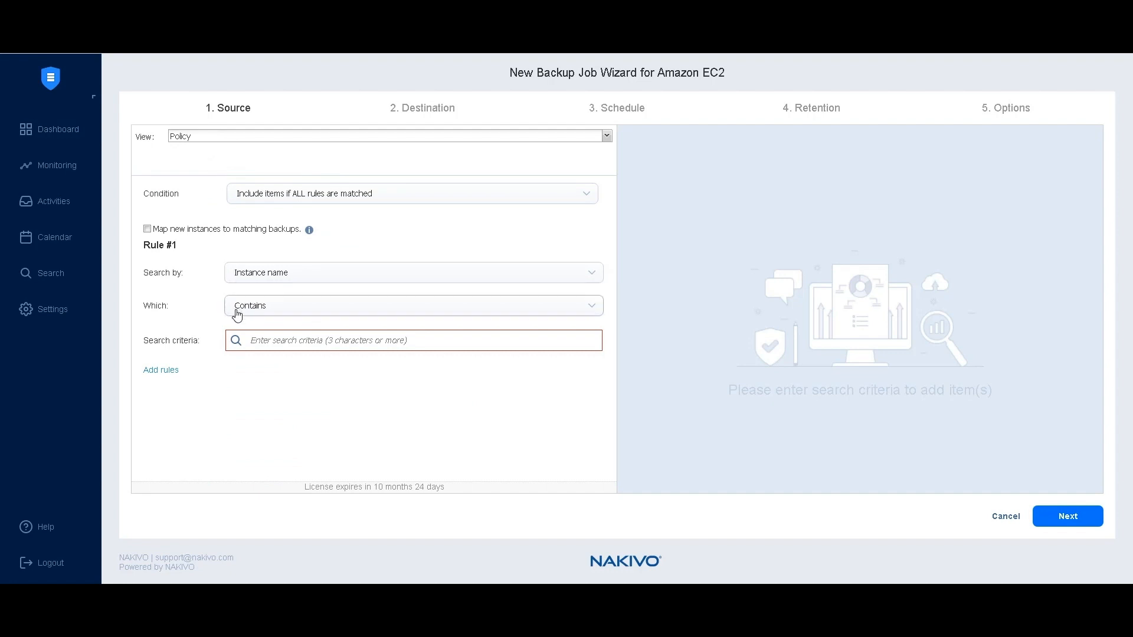
{"action": "left_click", "coordinate": [309, 275]}
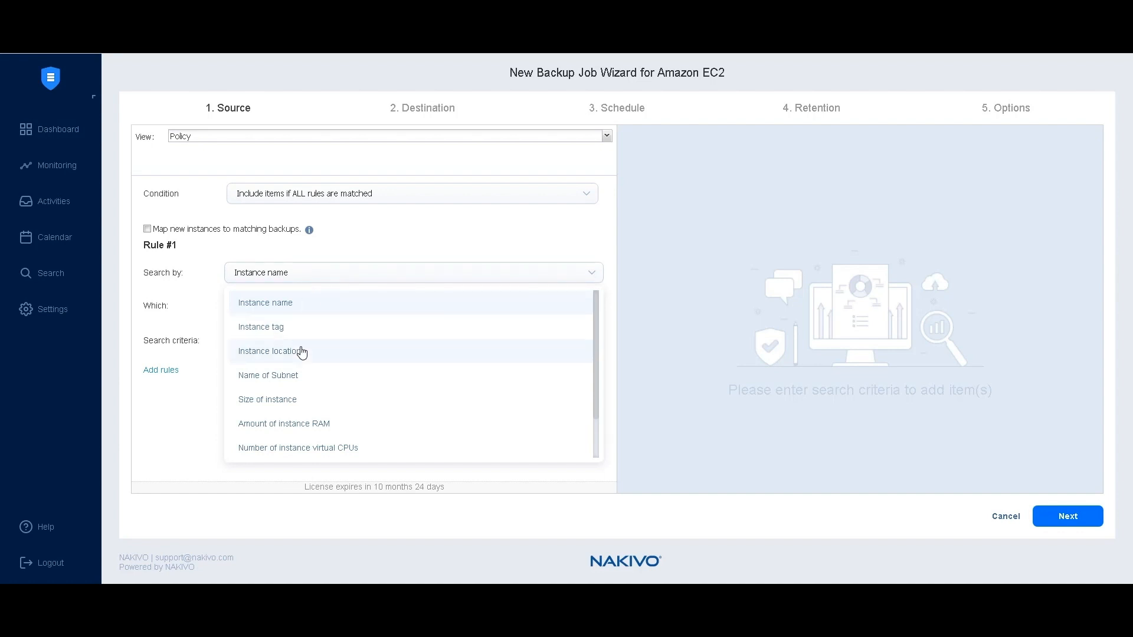
{"action": "left_click", "coordinate": [293, 273]}
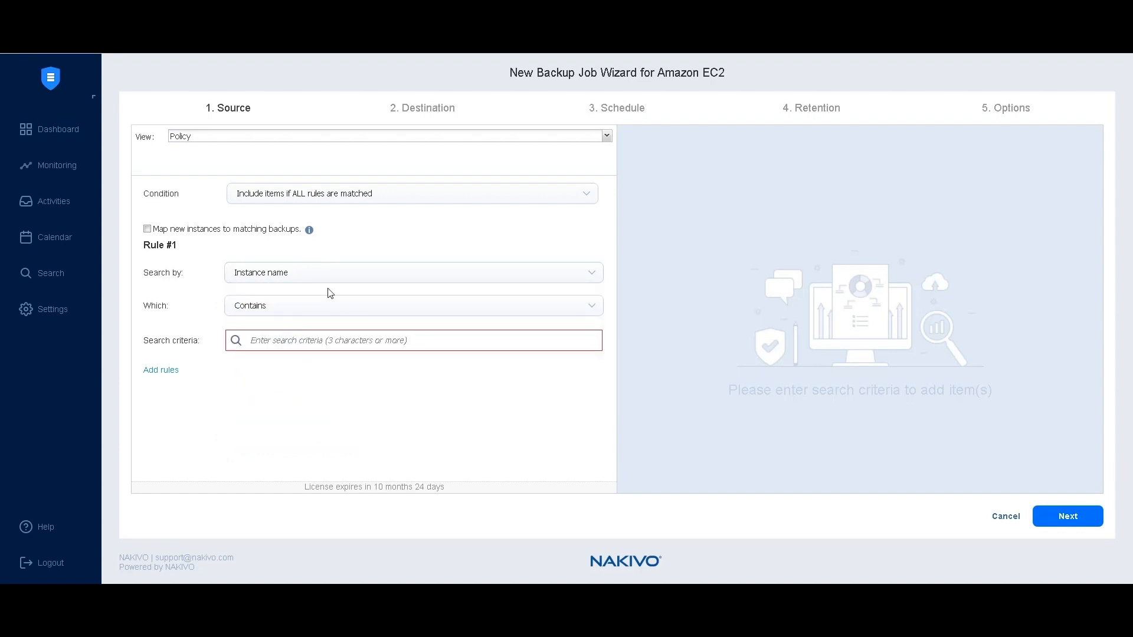
{"action": "left_click", "coordinate": [231, 140]}
{"action": "left_click", "coordinate": [227, 147]}
Step: Select the Amazon EC2 TRP and SEtest instances as the backup source and proceed to the destination settings
{"action": "left_click_drag", "start_coordinate": [614, 245], "coordinate": [606, 461]}
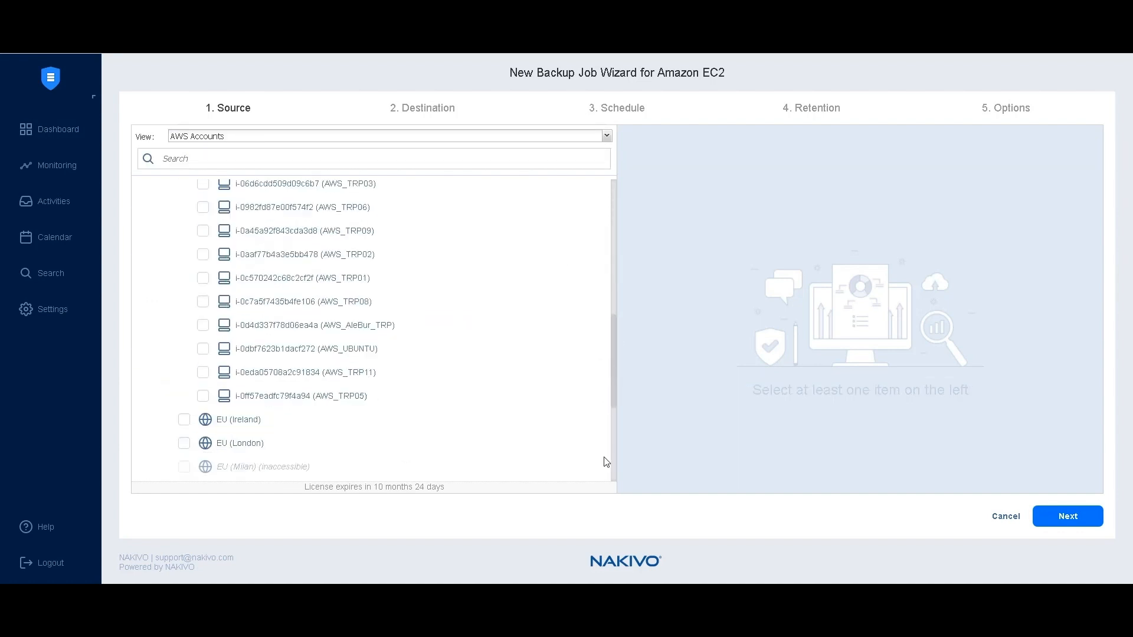
{"action": "scroll", "coordinate": [413, 457], "scroll_direction": "down", "scroll_amount": 5}
{"action": "left_click", "coordinate": [204, 446]}
{"action": "left_click", "coordinate": [205, 470]}
{"action": "left_click", "coordinate": [1063, 519]}
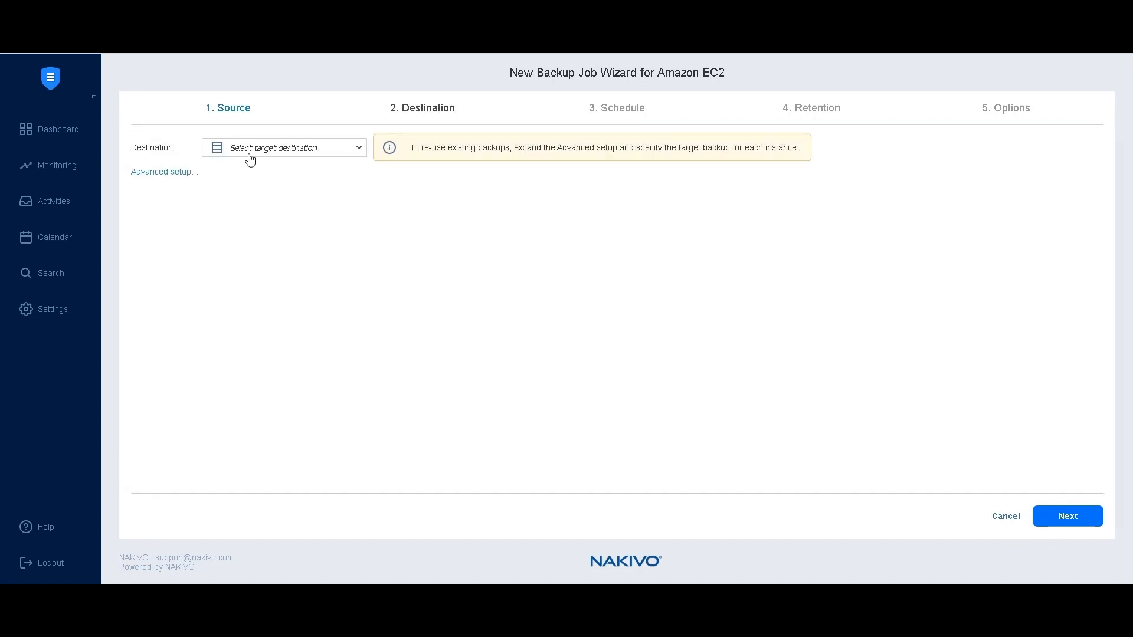
Step: Set the job's destination to Amzon EC2 EBS Repository and expand the advanced setup of both instances
{"action": "left_click", "coordinate": [250, 158]}
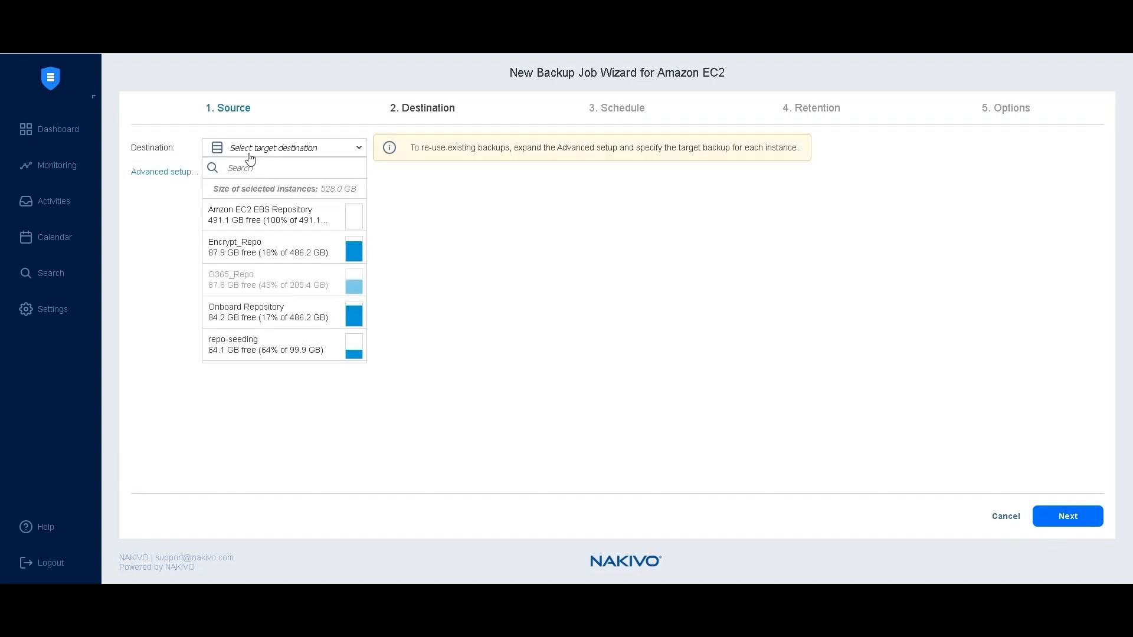
{"action": "left_click", "coordinate": [258, 215]}
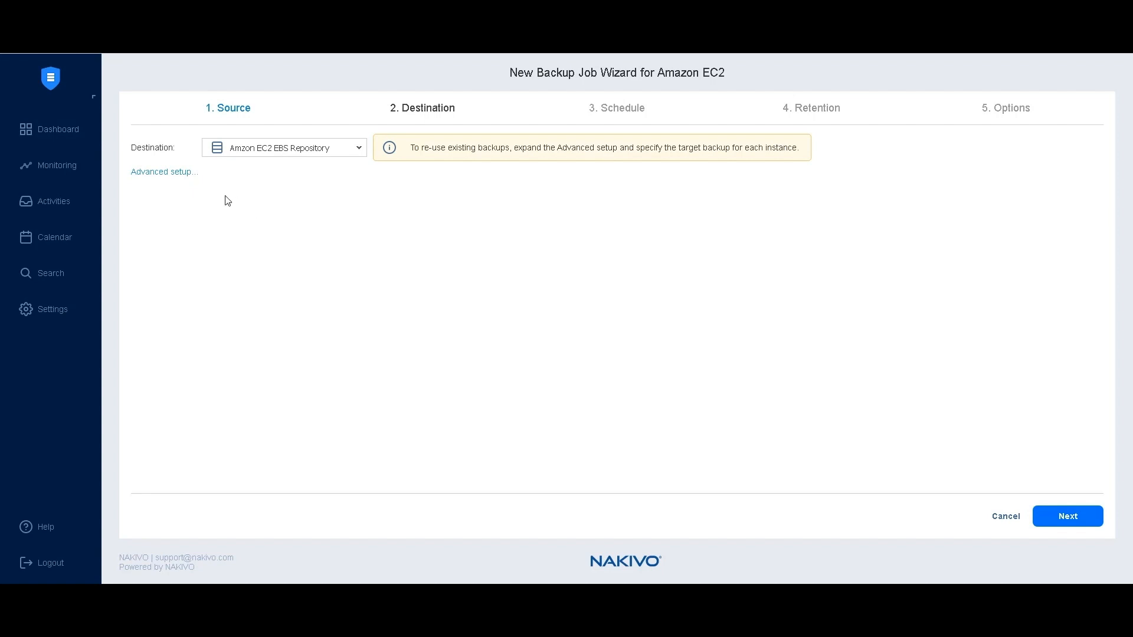
{"action": "left_click", "coordinate": [182, 174]}
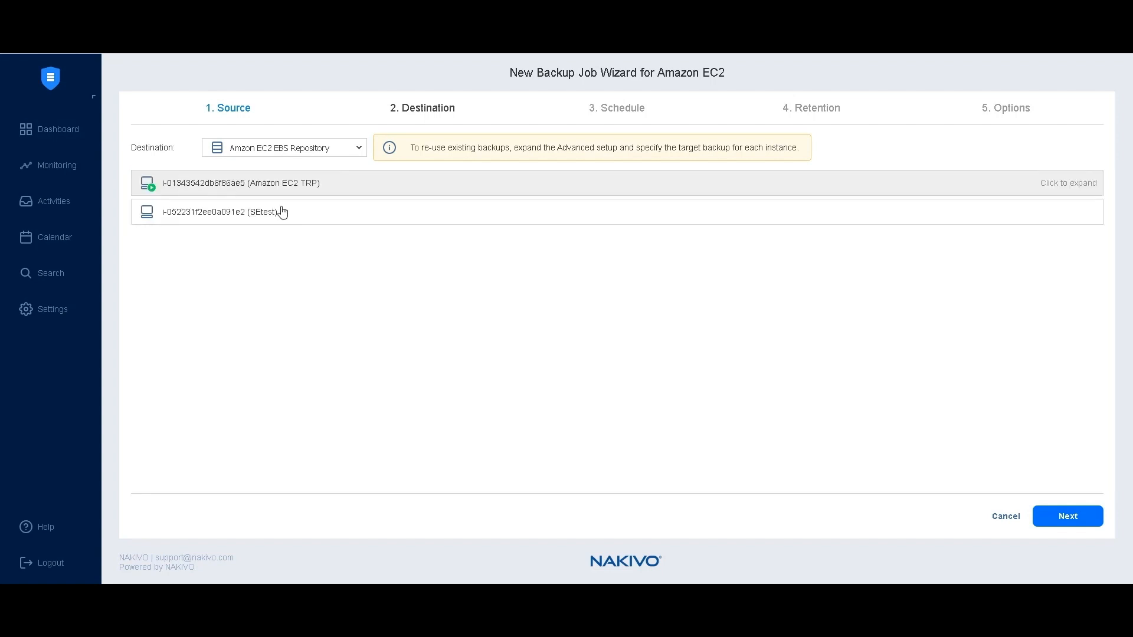
{"action": "left_click", "coordinate": [266, 186]}
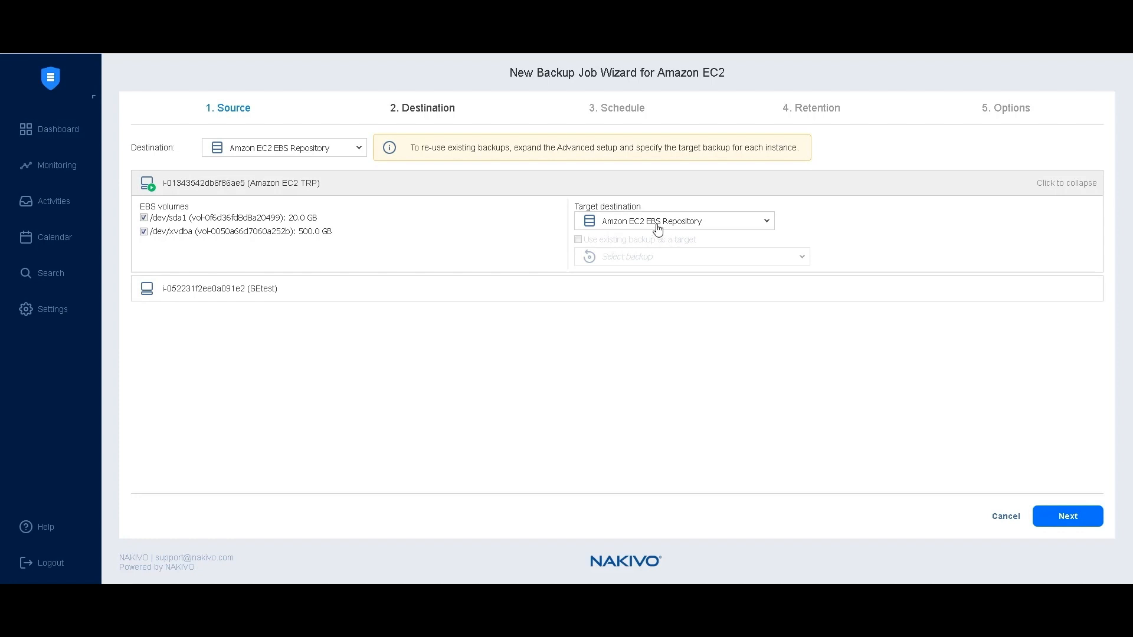
{"action": "left_click", "coordinate": [264, 301]}
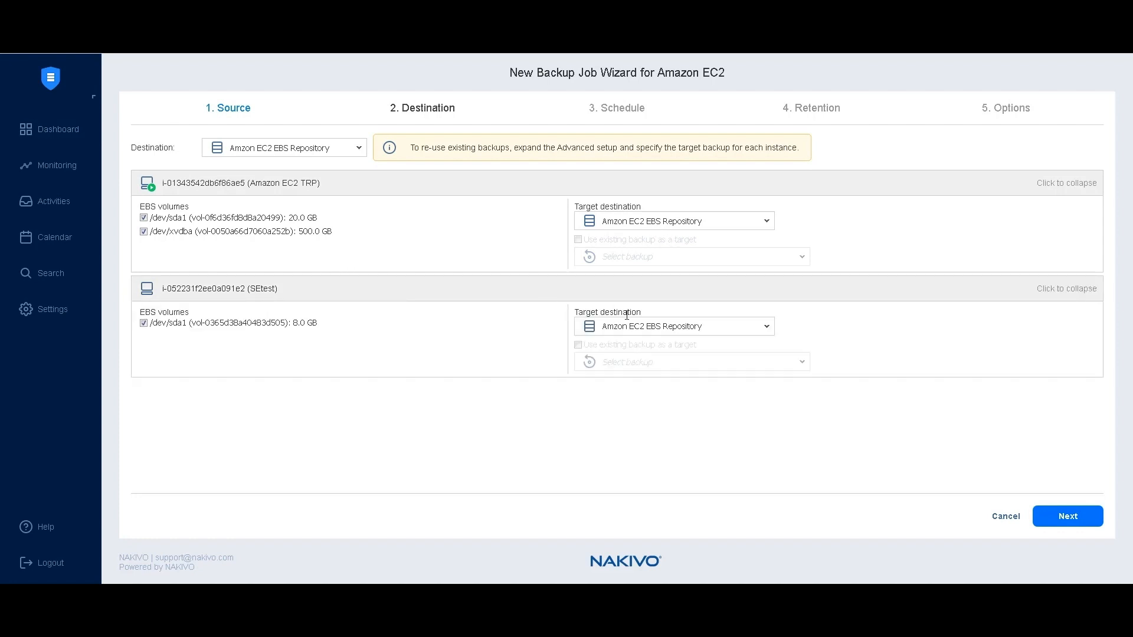
Step: Set the SEtest instance's target destination to Onboard Repository and proceed to the schedule settings
{"action": "left_click", "coordinate": [634, 334]}
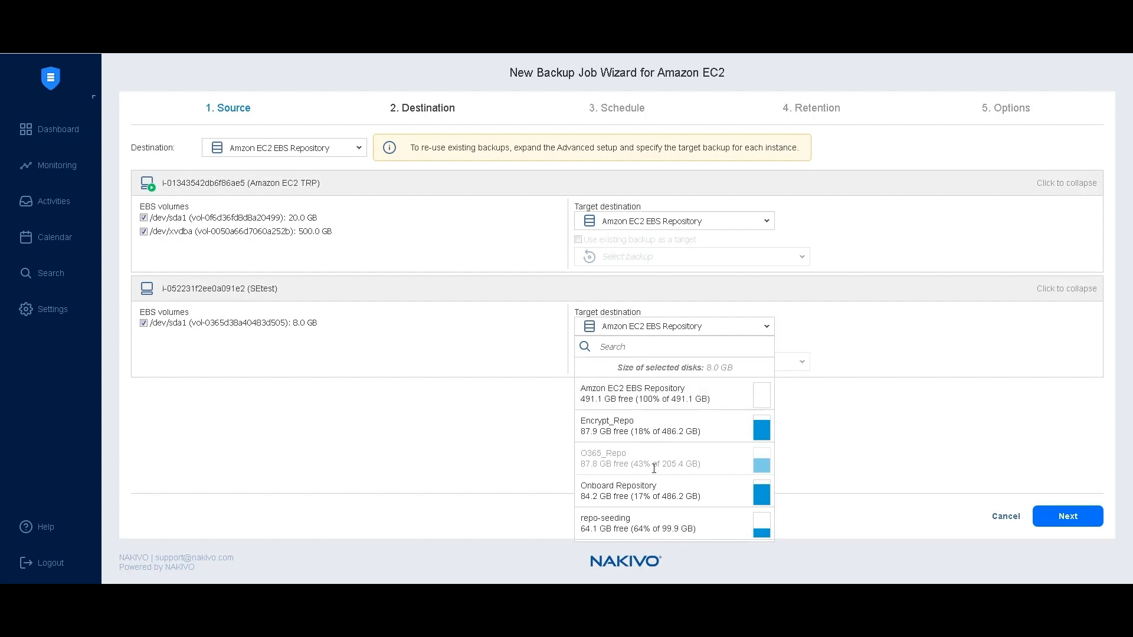
{"action": "left_click", "coordinate": [641, 490]}
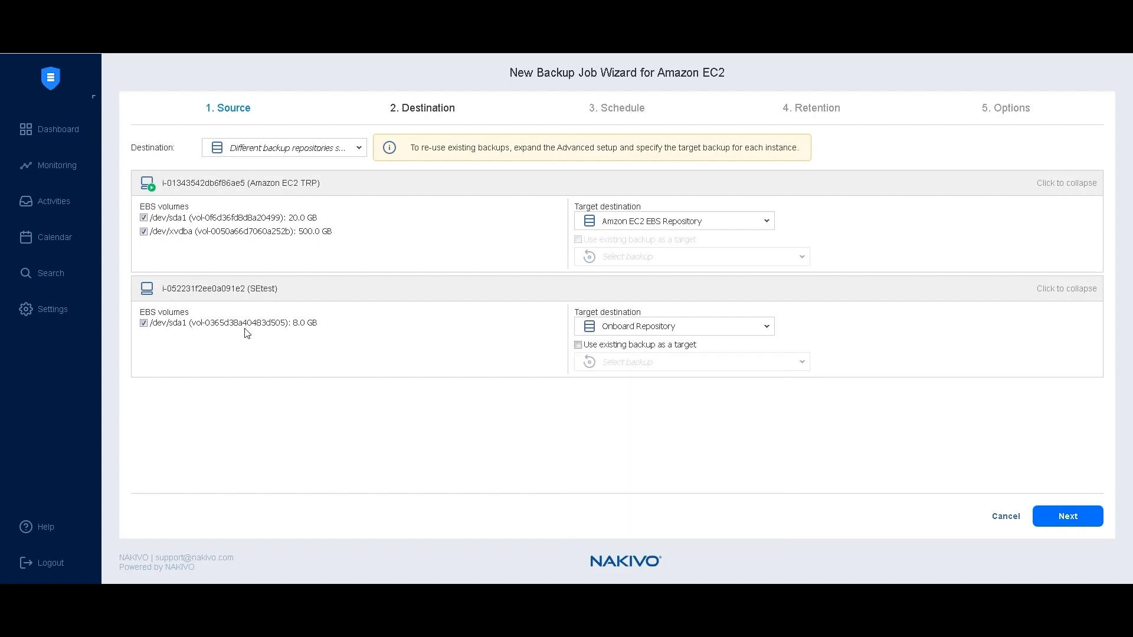
{"action": "left_click", "coordinate": [1090, 522]}
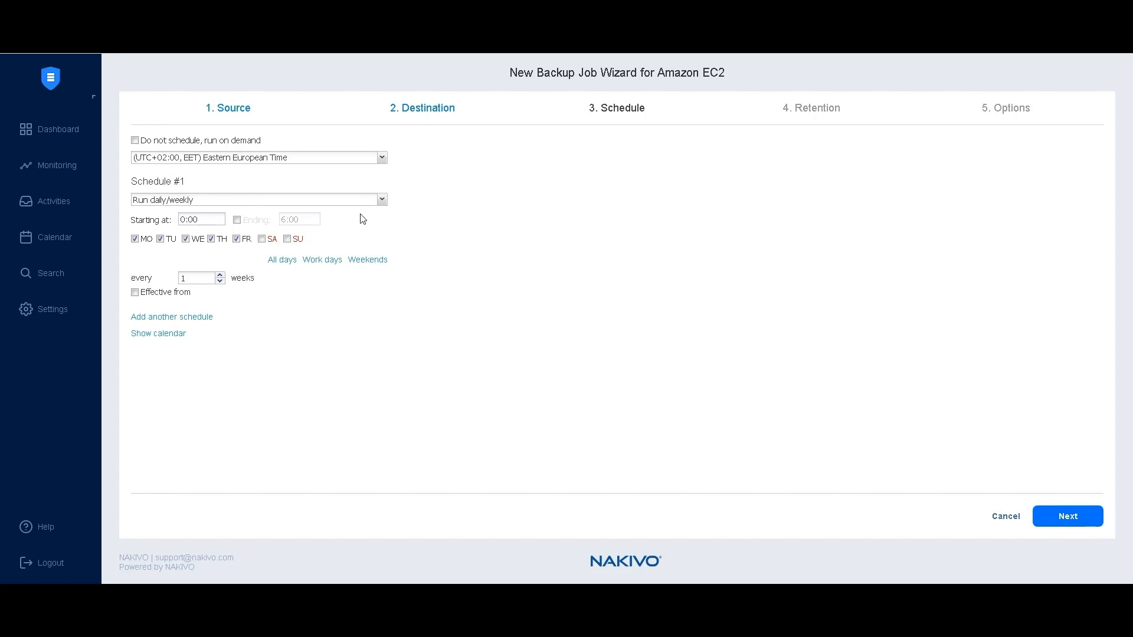
Step: Keep the job scheduled with the Run daily/weekly option and proceed to the retention settings
{"action": "left_click", "coordinate": [192, 142]}
{"action": "left_click", "coordinate": [192, 142]}
{"action": "left_click", "coordinate": [190, 200]}
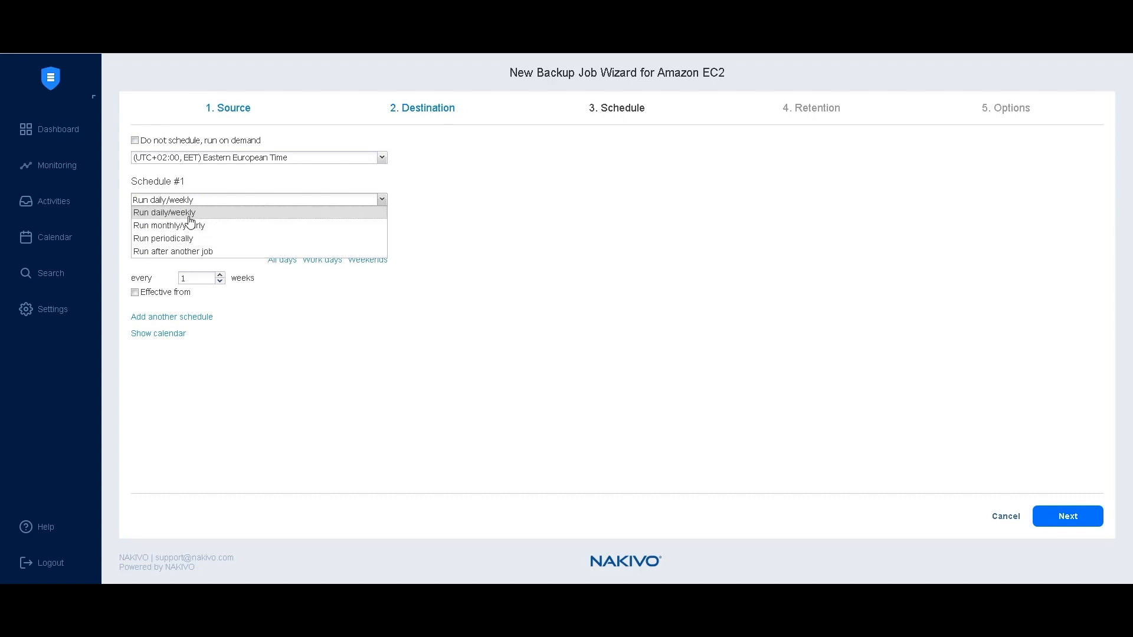
{"action": "left_click", "coordinate": [189, 215]}
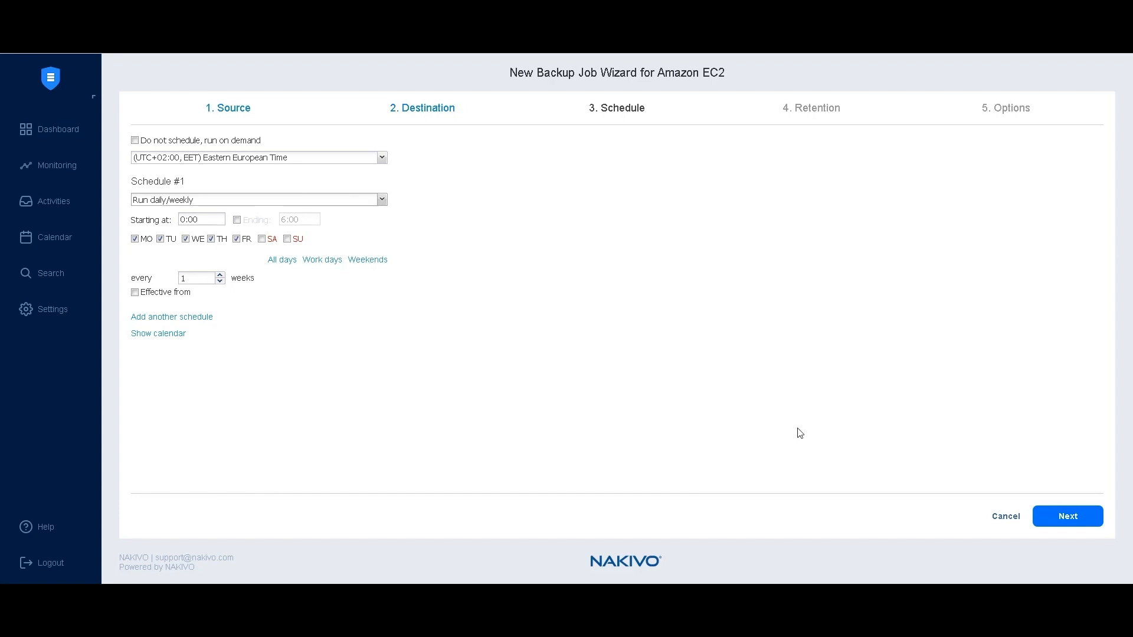
{"action": "left_click", "coordinate": [1063, 528]}
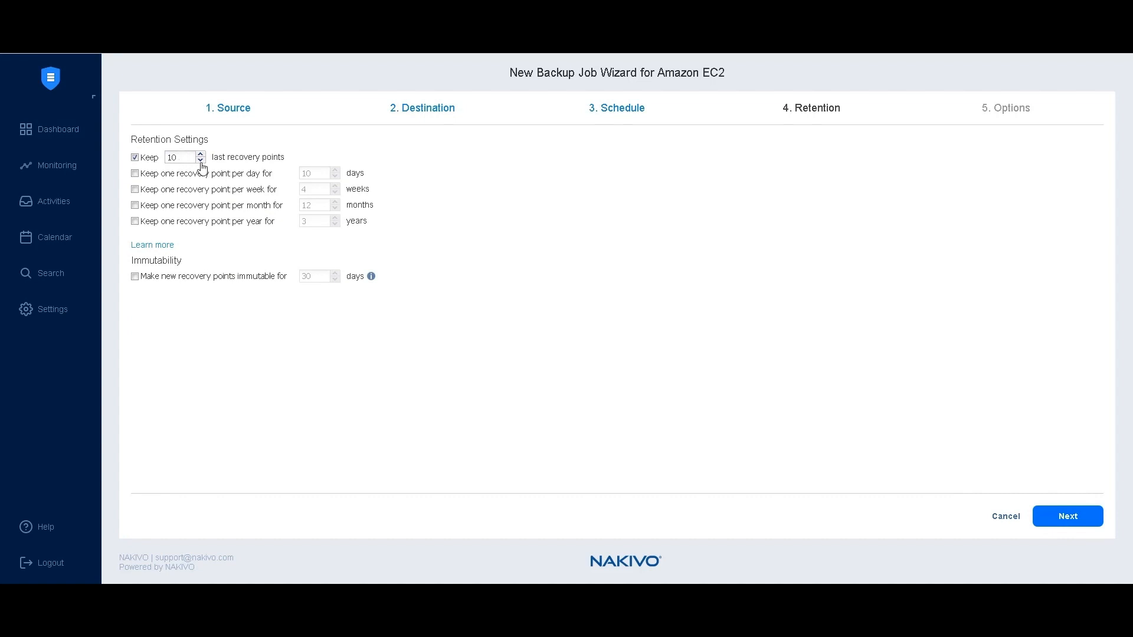
Step: Enable immutability for new recovery points and proceed to the job options
{"action": "left_click", "coordinate": [169, 276]}
{"action": "double_click", "coordinate": [321, 277]}
{"action": "left_click", "coordinate": [1073, 523]}
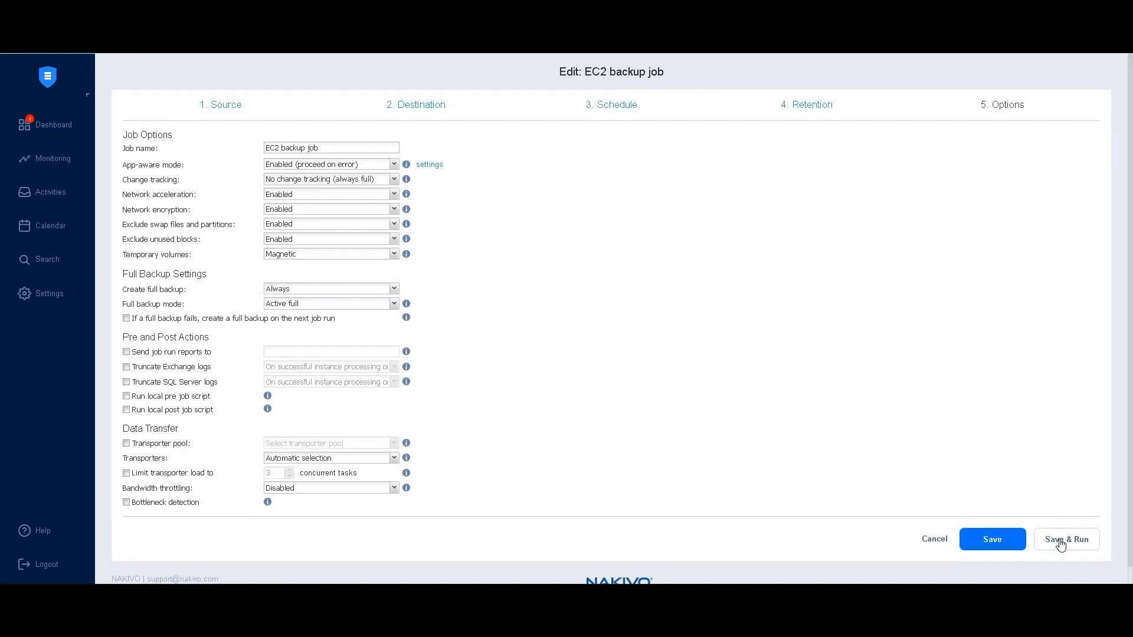
Step: Review the app-aware mode choices and keep change tracking on No change tracking (always full)
{"action": "left_click", "coordinate": [304, 166]}
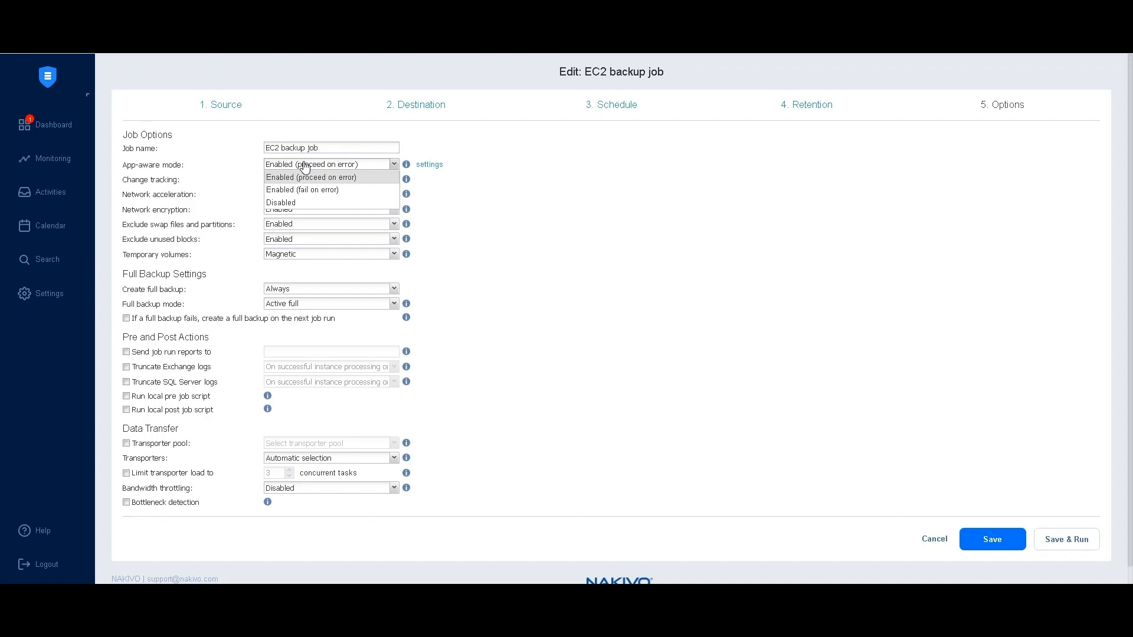
{"action": "left_click", "coordinate": [305, 167]}
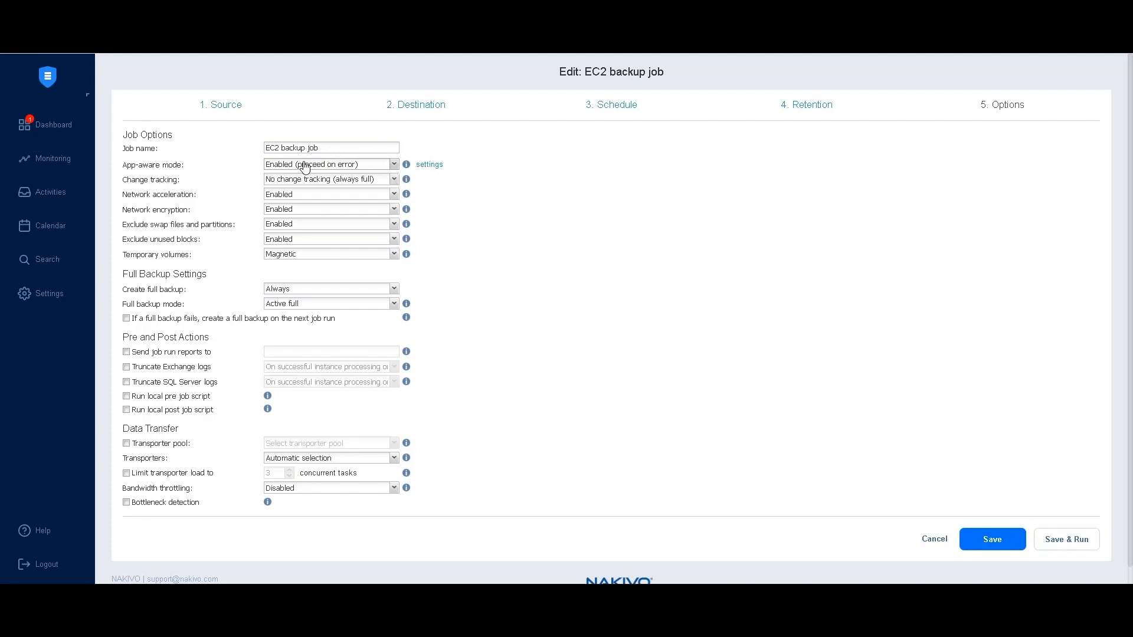
{"action": "left_click", "coordinate": [306, 184]}
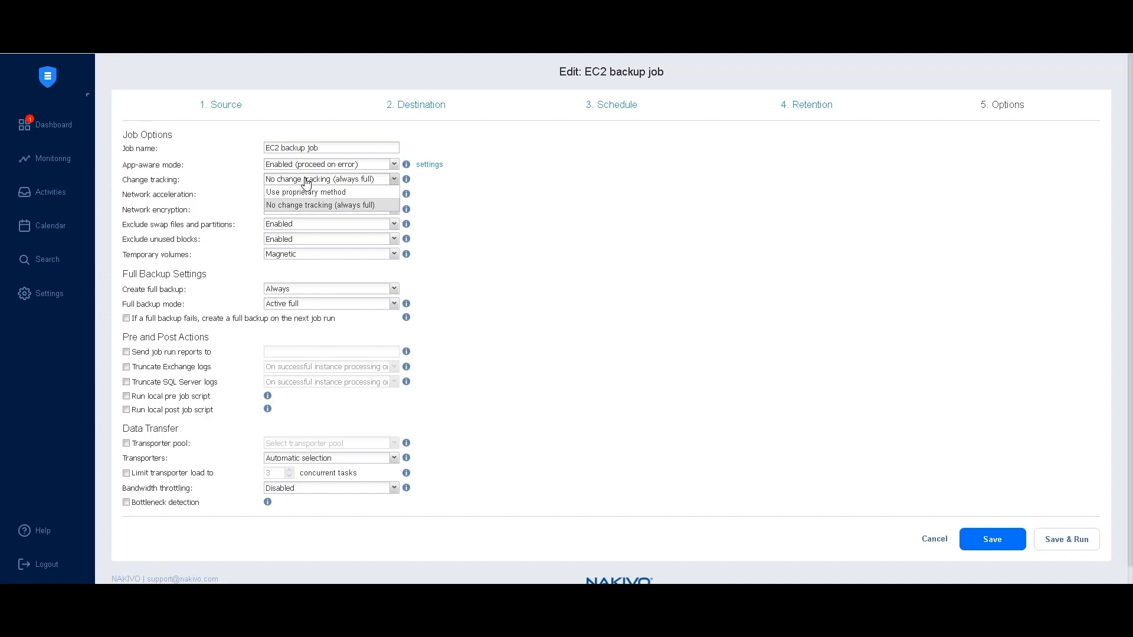
{"action": "left_click", "coordinate": [304, 208]}
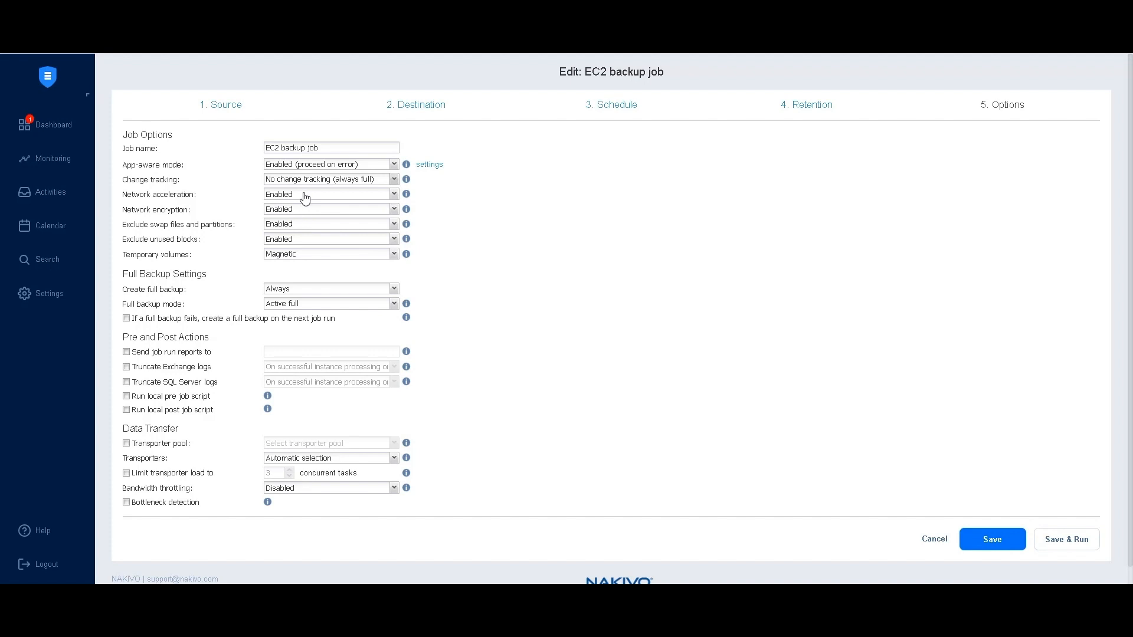
Step: Review the available choices for the job's network acceleration and network encryption
{"action": "left_click", "coordinate": [305, 198]}
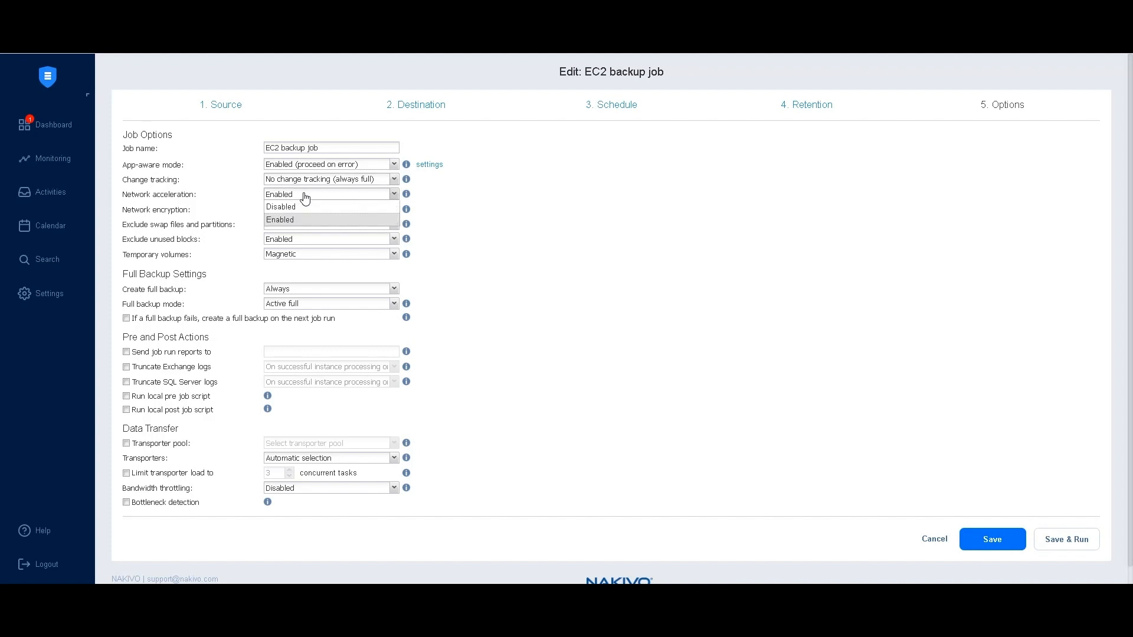
{"action": "left_click", "coordinate": [304, 197]}
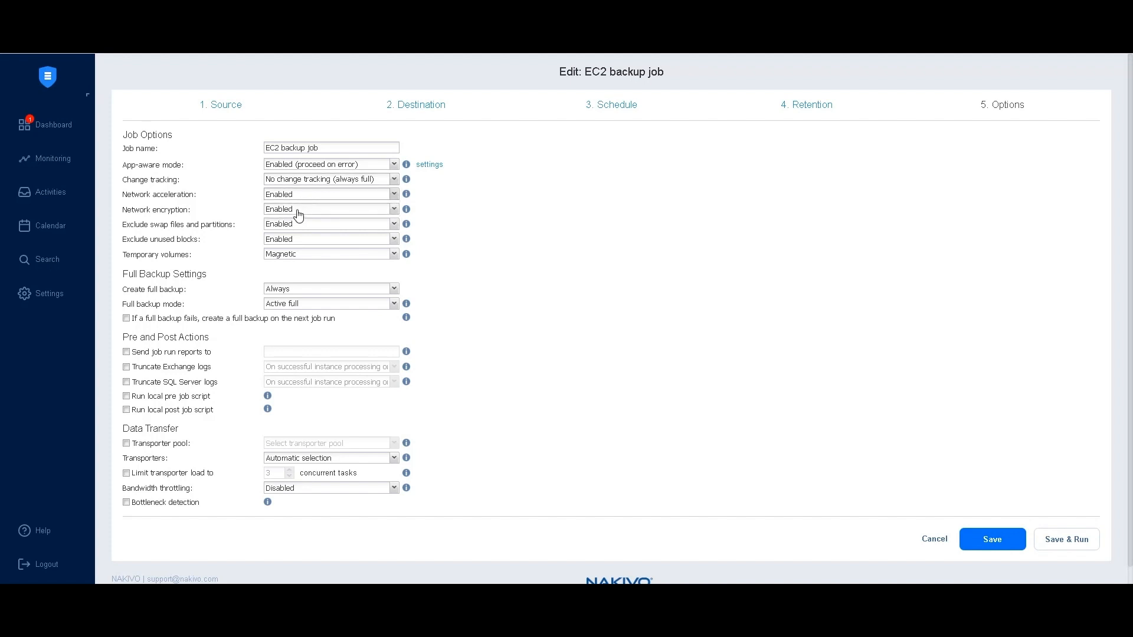
{"action": "left_click", "coordinate": [300, 214]}
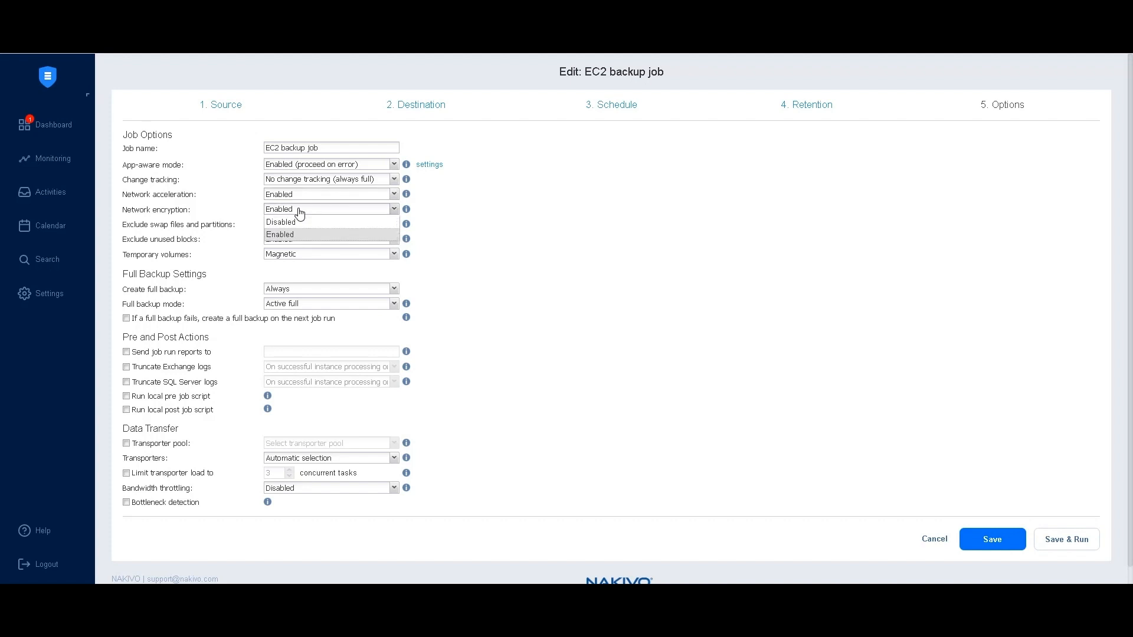
{"action": "left_click", "coordinate": [299, 212]}
Step: Check the exclusion choices for swap files and unused blocks, and keep temporary volumes on Magnetic
{"action": "left_click", "coordinate": [293, 225]}
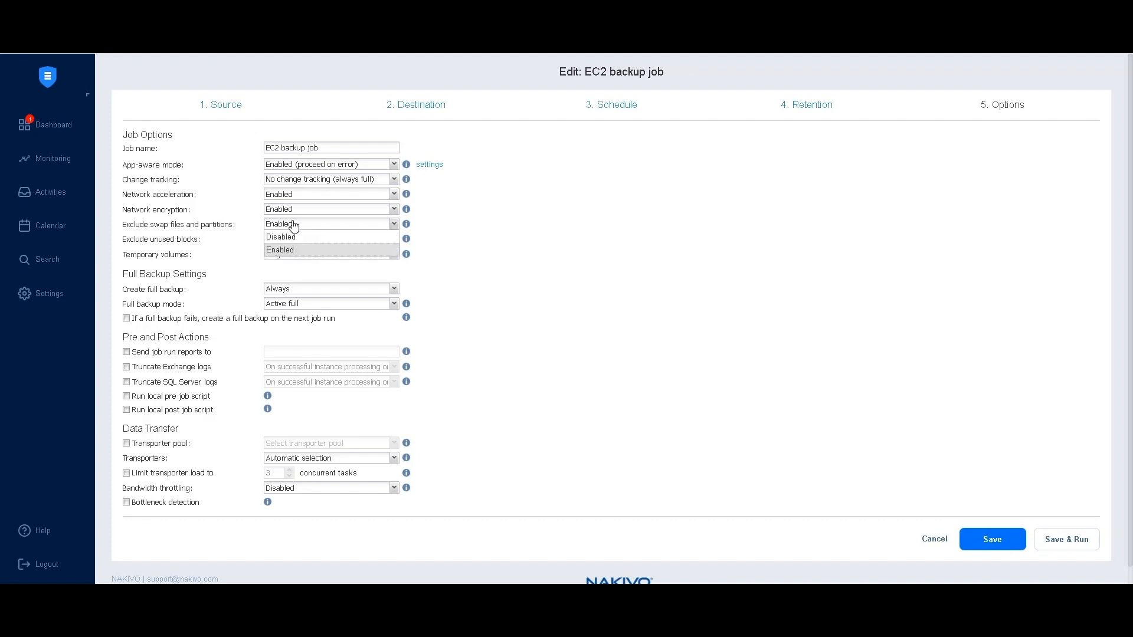
{"action": "left_click", "coordinate": [294, 226]}
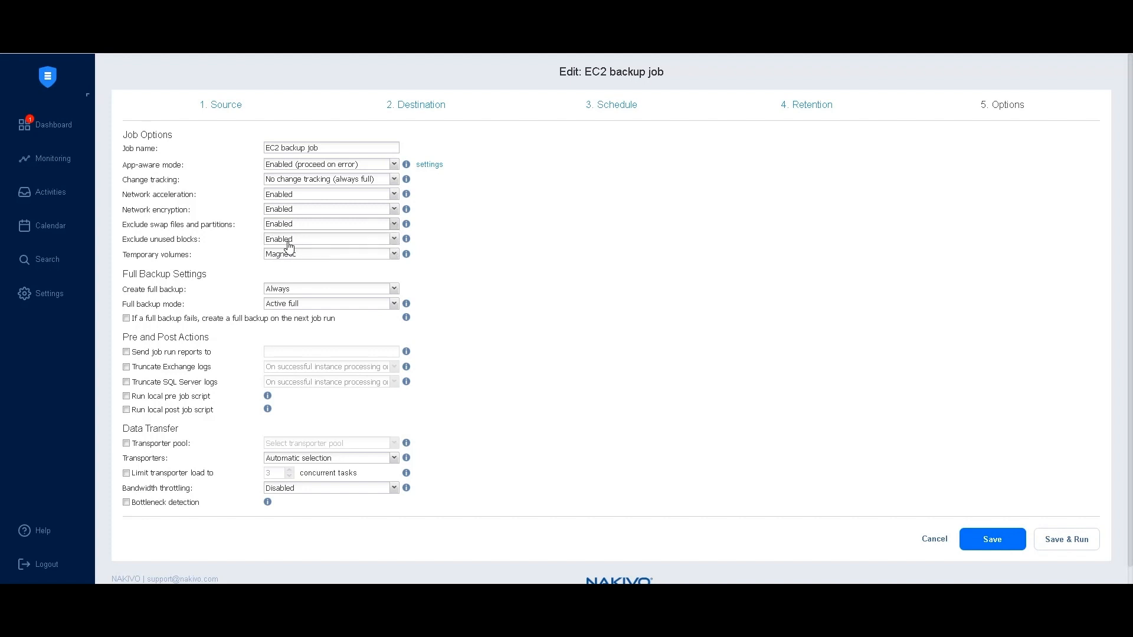
{"action": "left_click", "coordinate": [288, 241]}
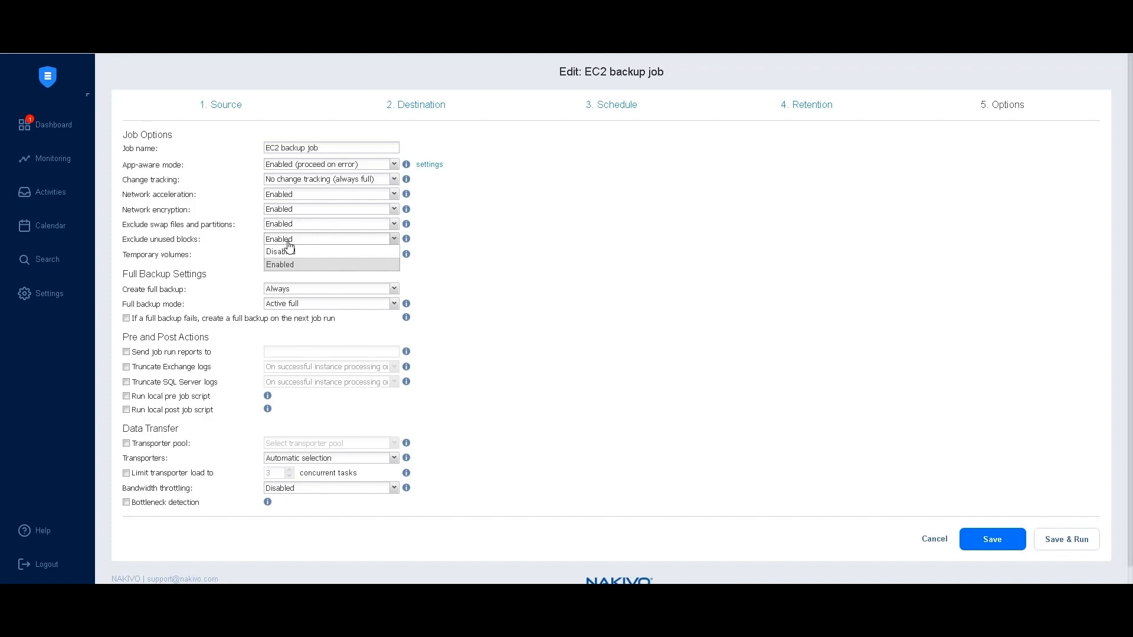
{"action": "left_click", "coordinate": [288, 244]}
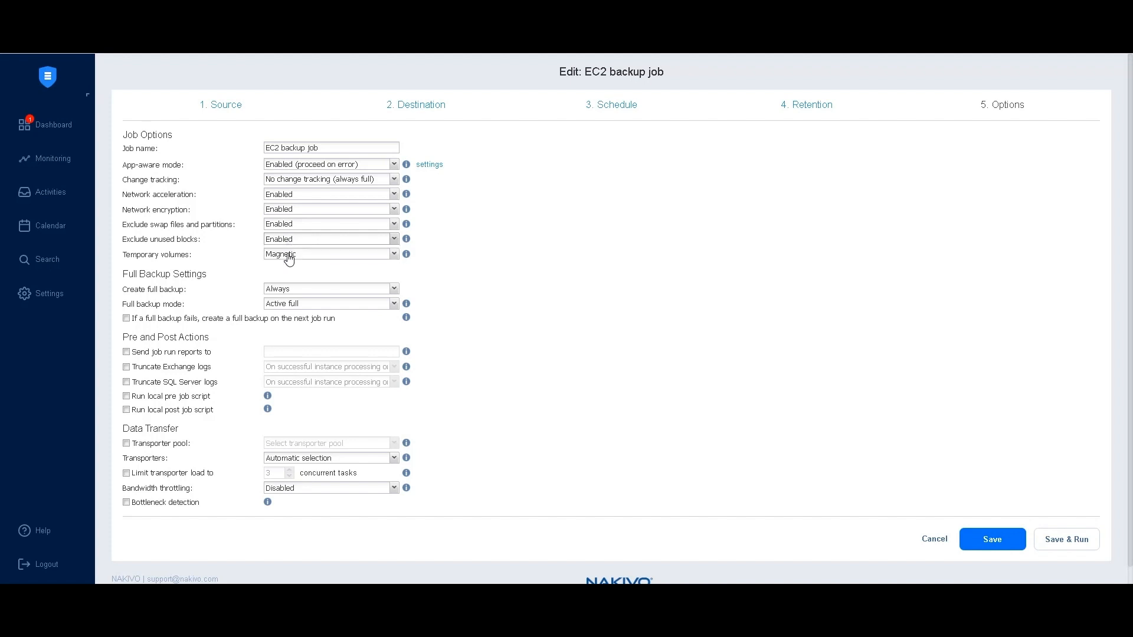
{"action": "left_click", "coordinate": [288, 255]}
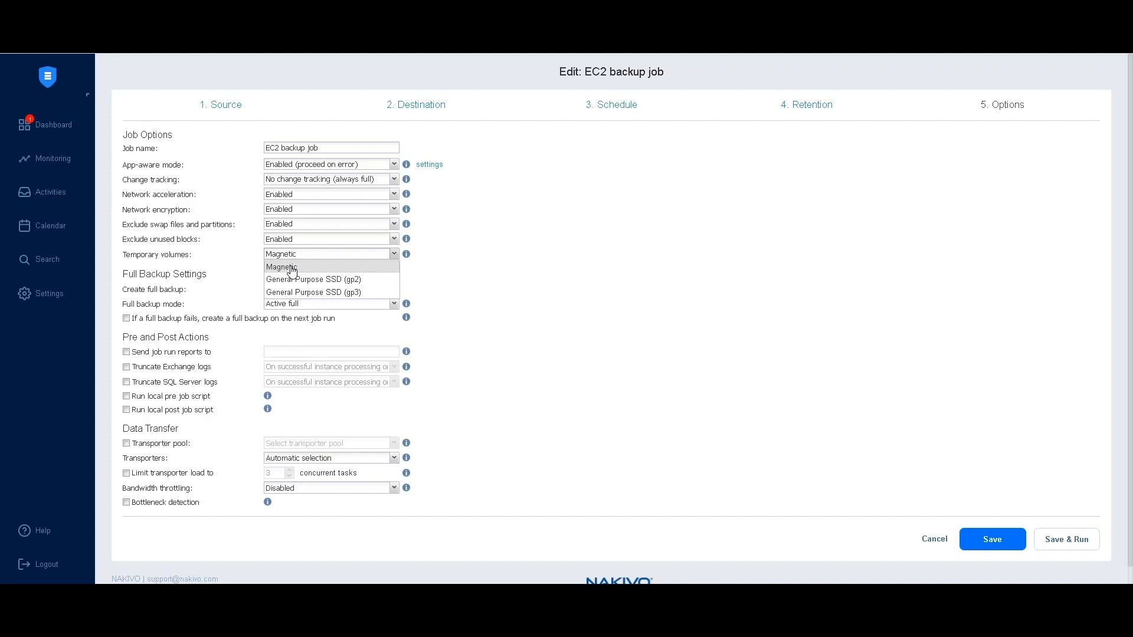
{"action": "left_click", "coordinate": [292, 269]}
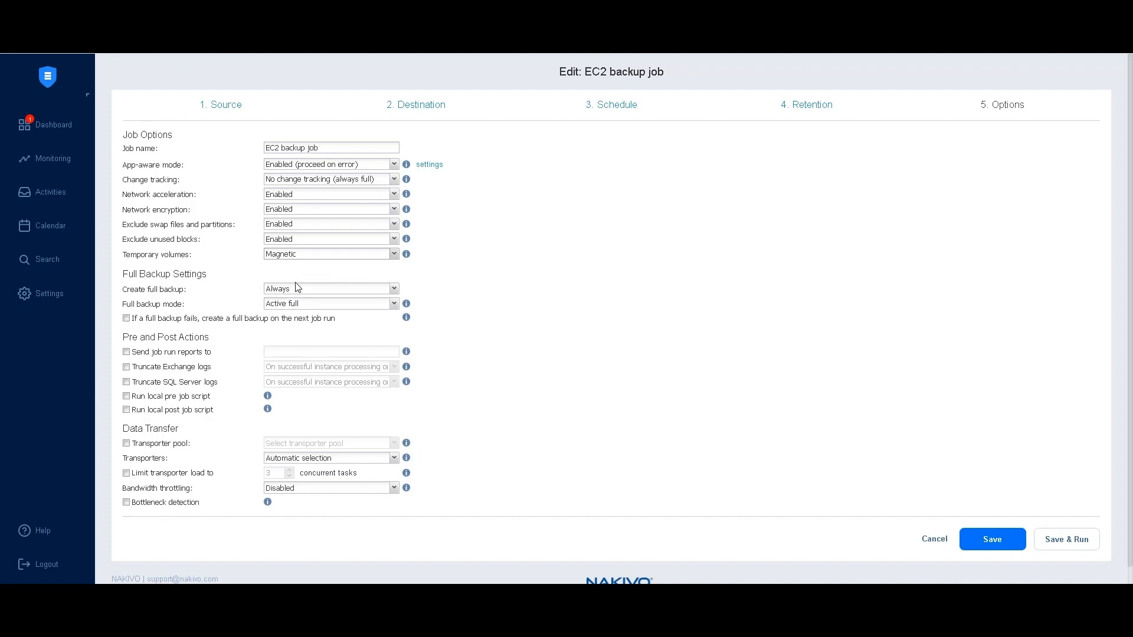
Step: Keep full backup creation on Always and review the available full backup modes
{"action": "left_click", "coordinate": [297, 290]}
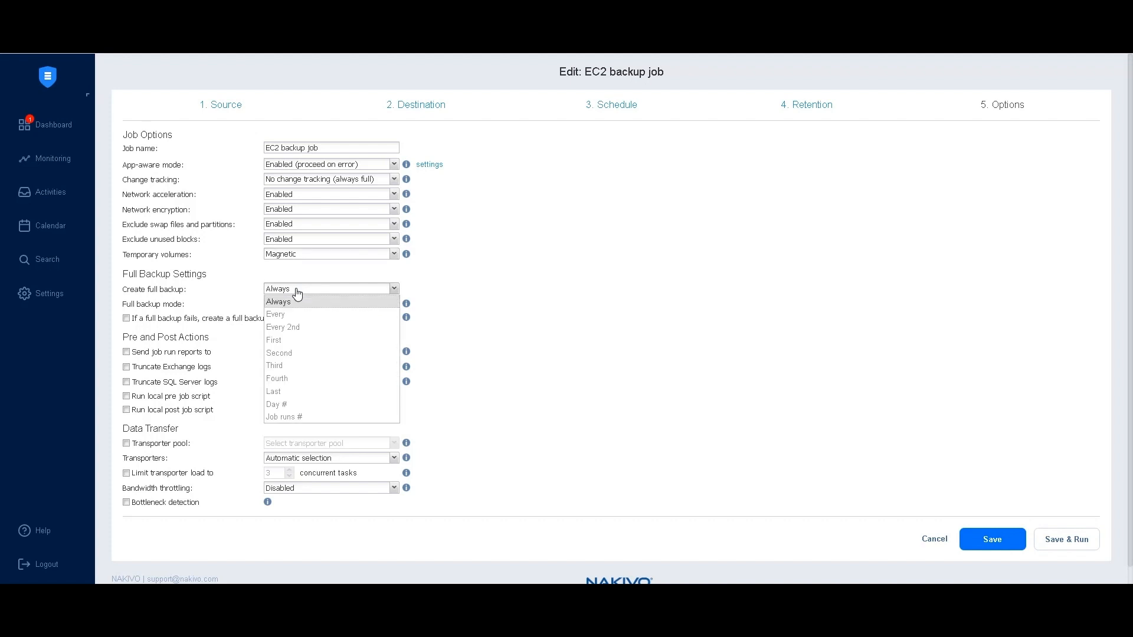
{"action": "left_click", "coordinate": [296, 301]}
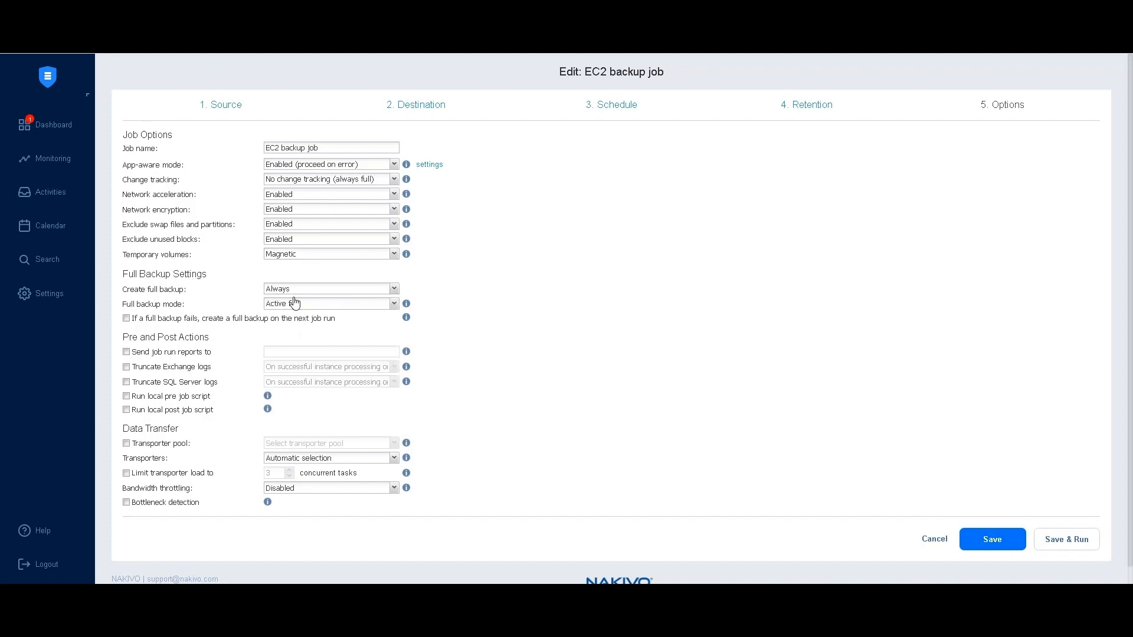
{"action": "left_click", "coordinate": [295, 303]}
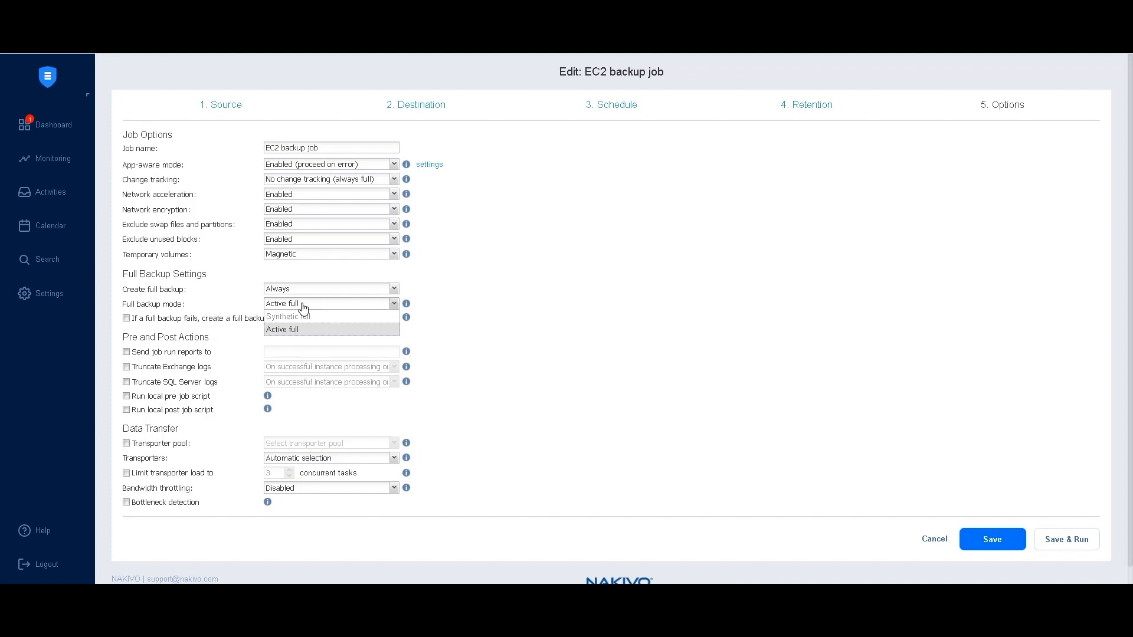
{"action": "left_click", "coordinate": [302, 307]}
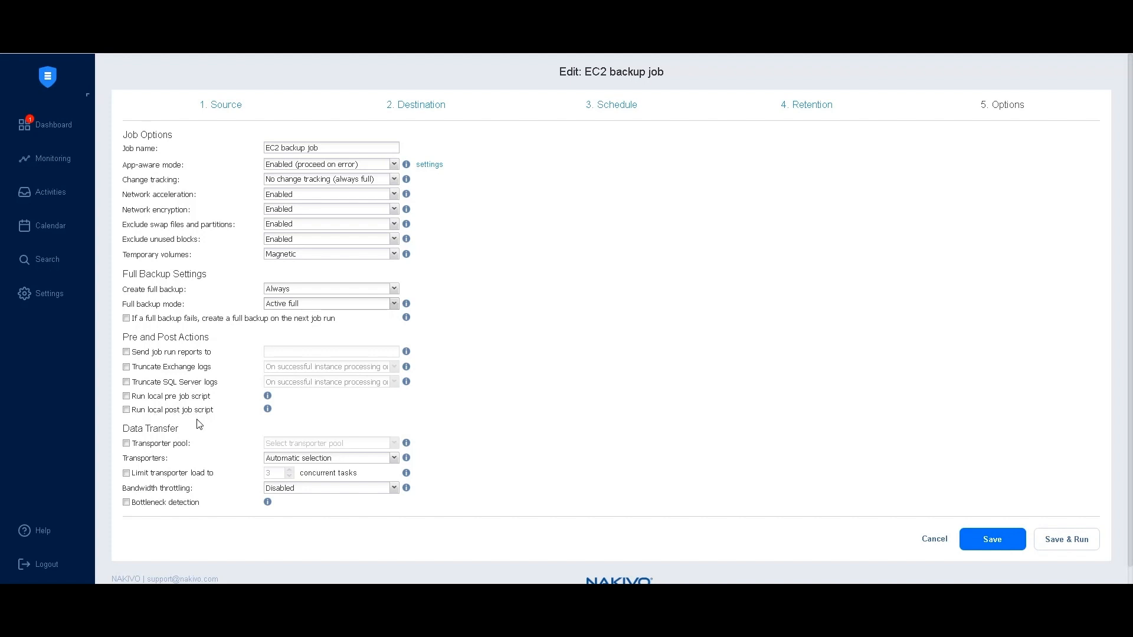
Step: Configure data transfer with automatic transporter selection, enabled bandwidth throttling and bottleneck detection
{"action": "left_click", "coordinate": [296, 459]}
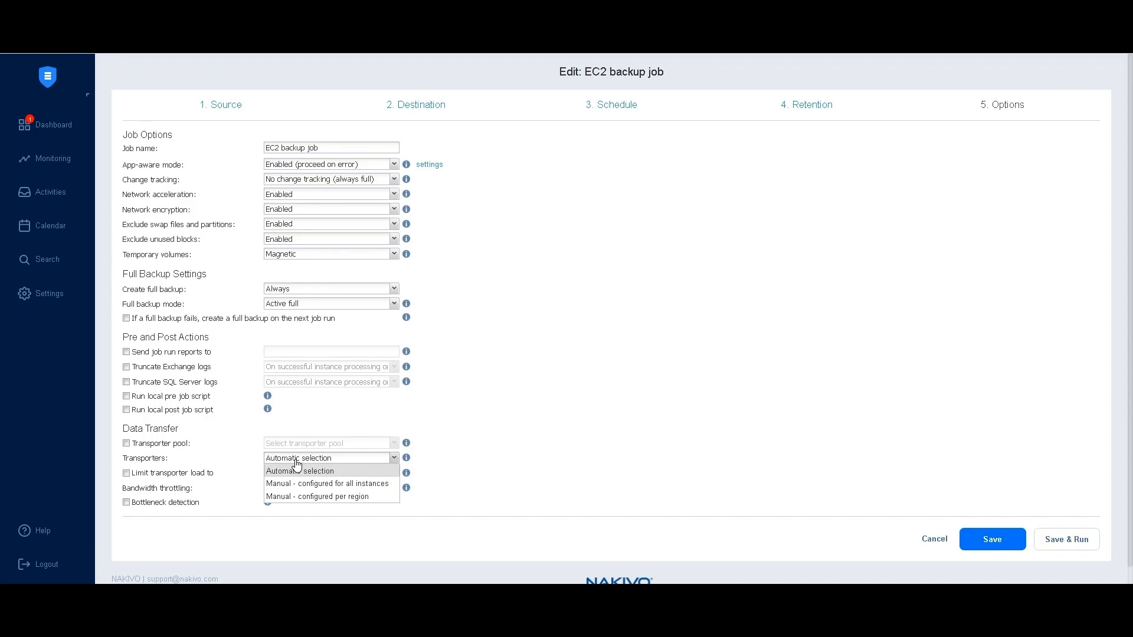
{"action": "left_click", "coordinate": [272, 470]}
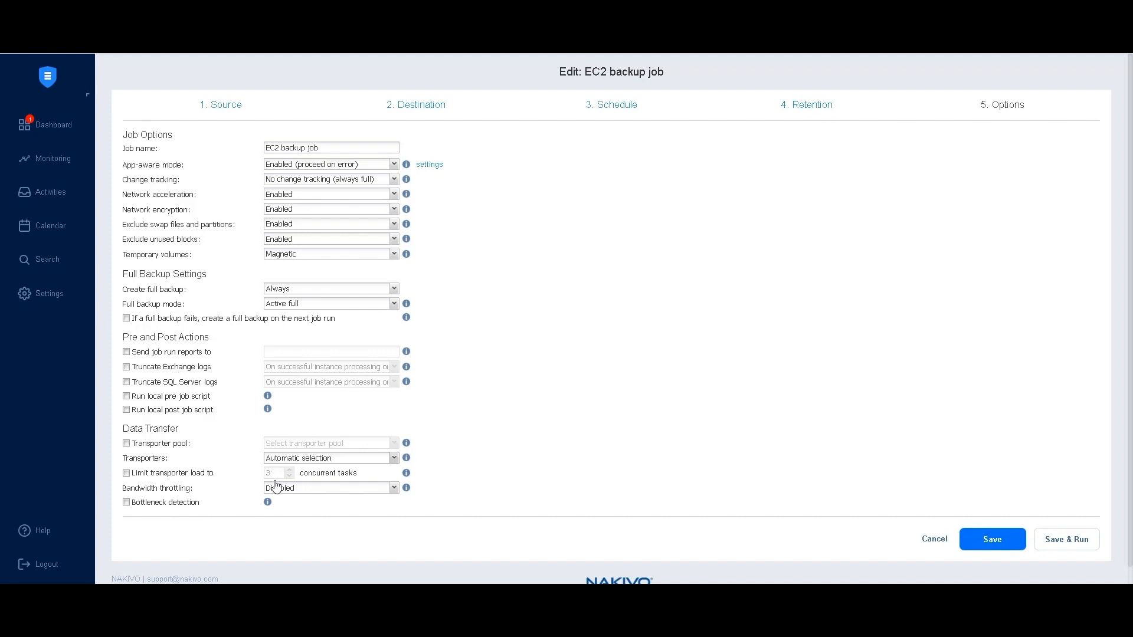
{"action": "left_click", "coordinate": [314, 490]}
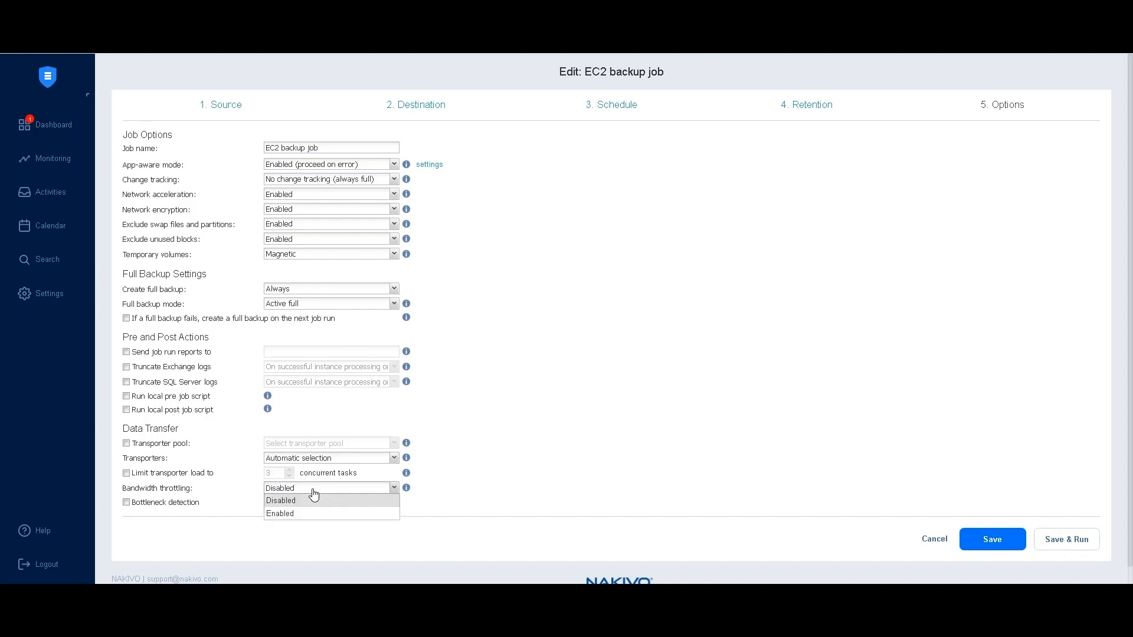
{"action": "left_click", "coordinate": [307, 514]}
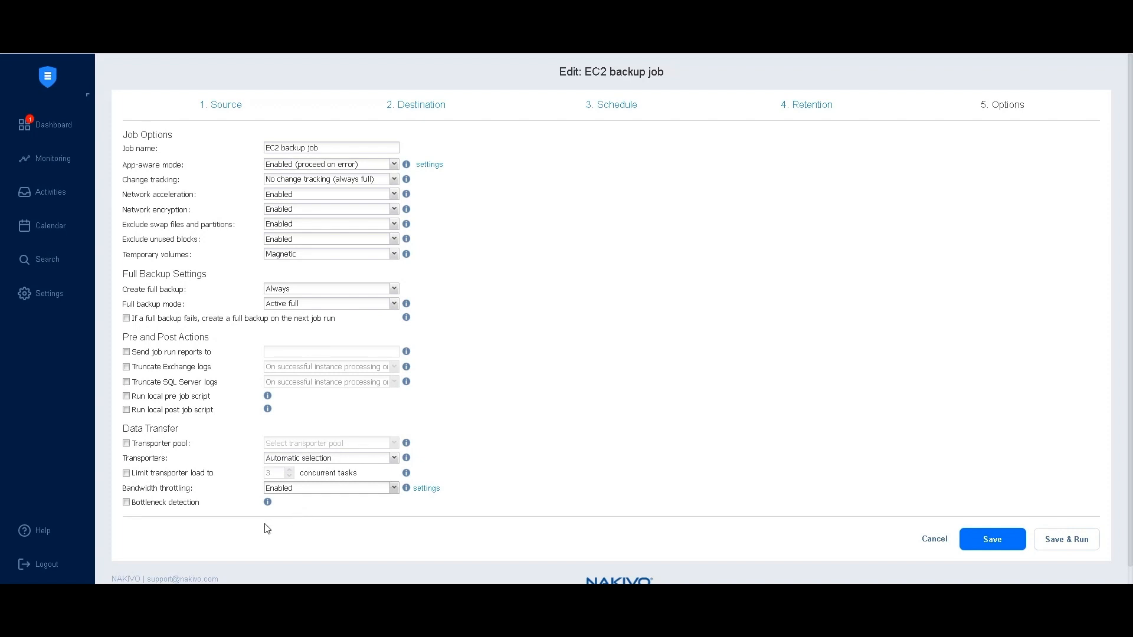
{"action": "left_click", "coordinate": [171, 505]}
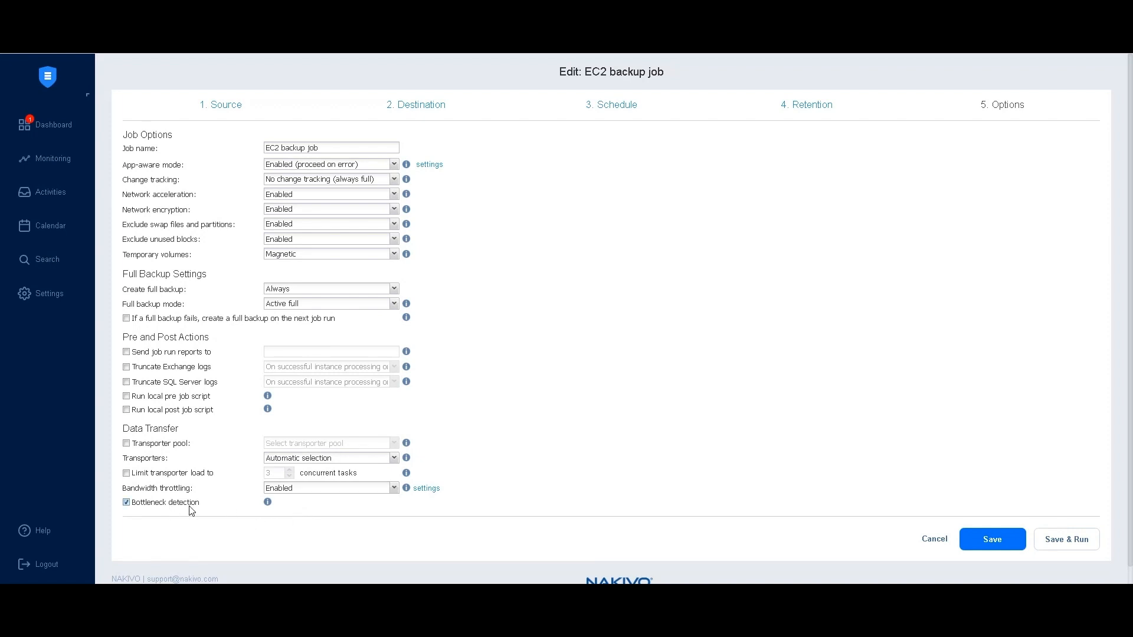